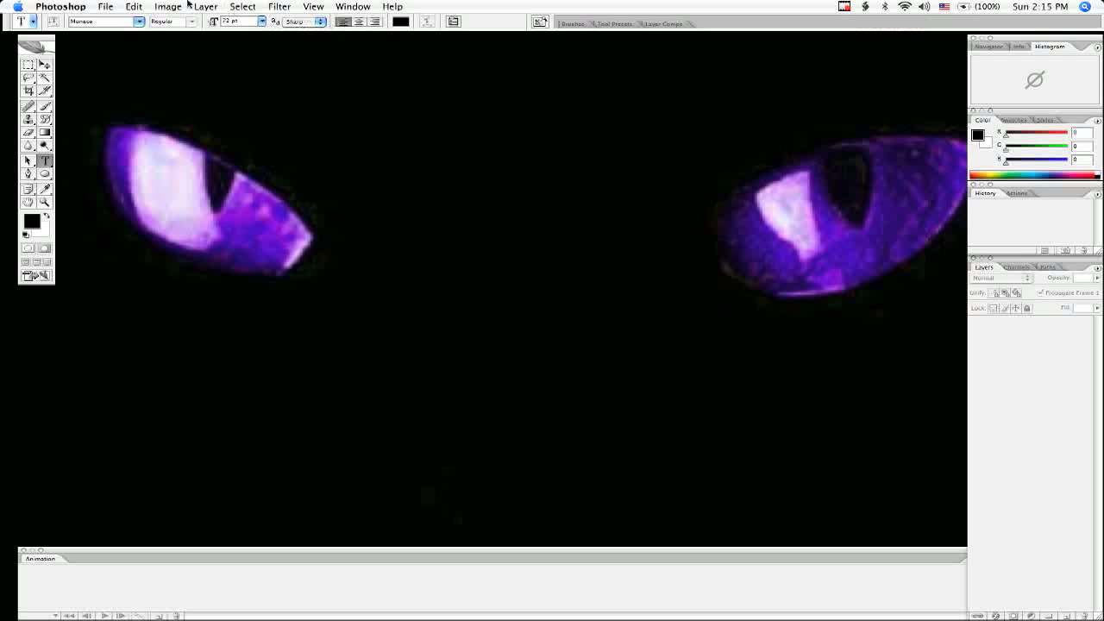
# - Start File > Open and browse to Documents > Pictures > JPEG > Bands > ACDC
pyautogui.click(104, 6)
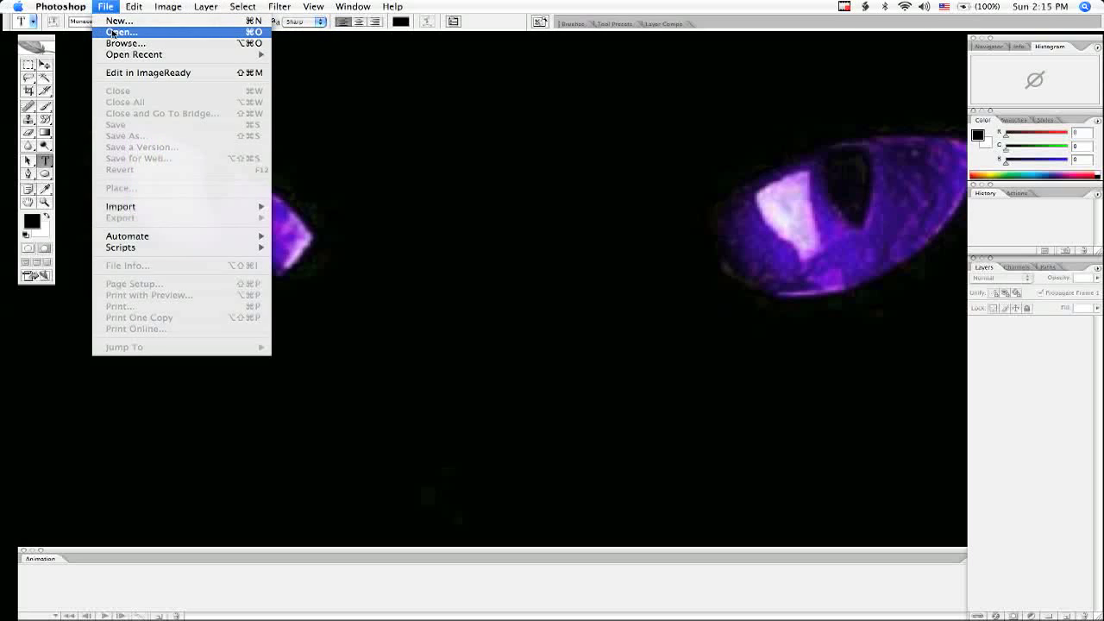
pyautogui.click(112, 33)
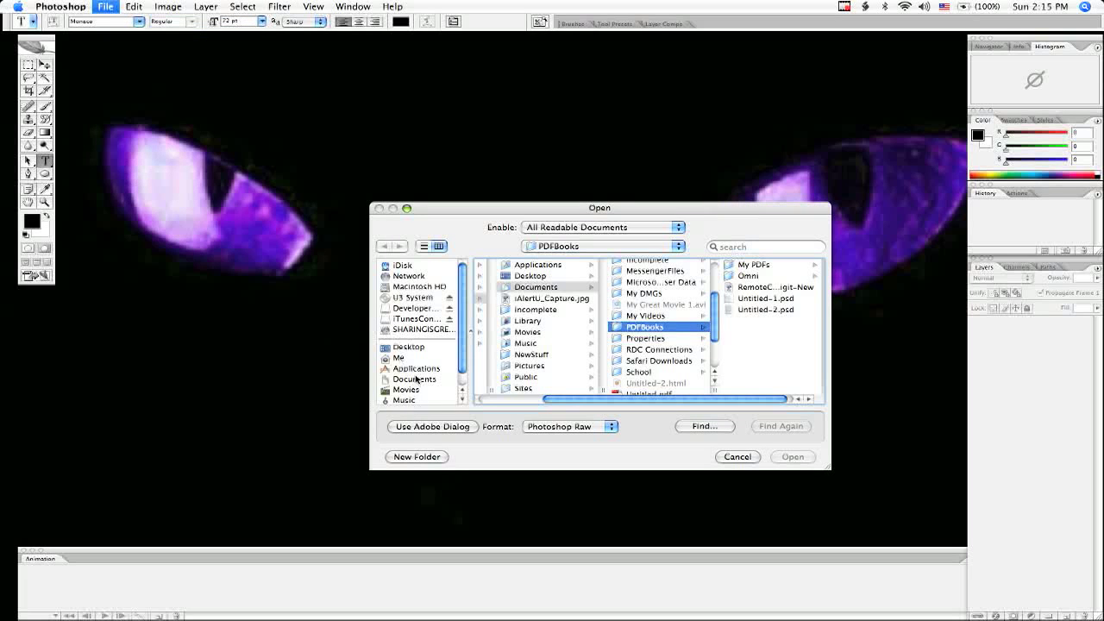
pyautogui.click(415, 379)
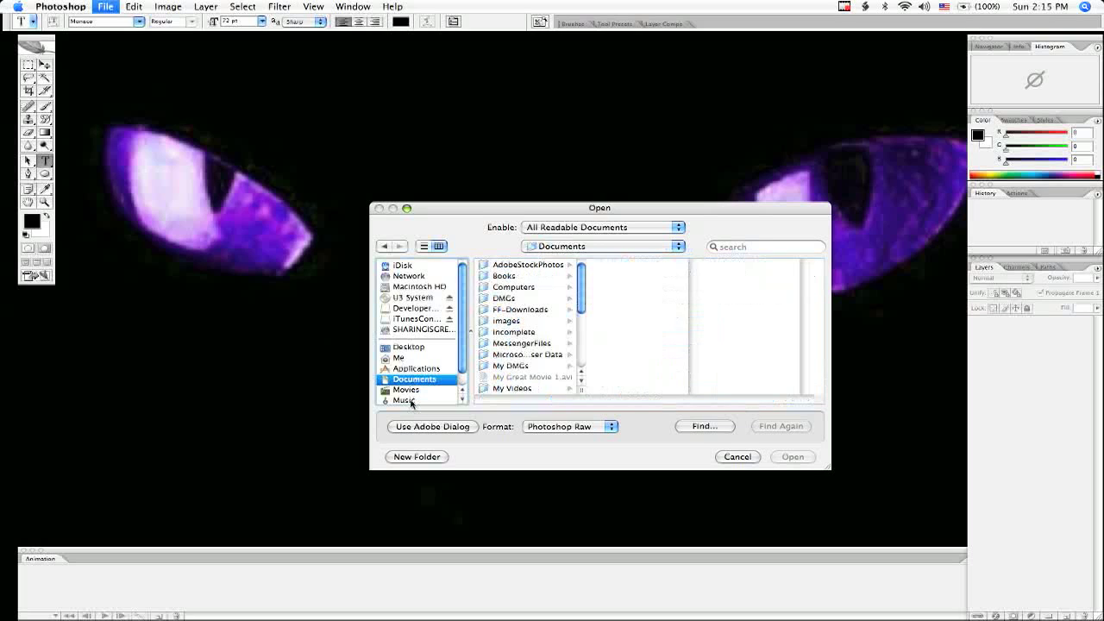
pyautogui.scroll(-1, 411, 404)
pyautogui.click(411, 397)
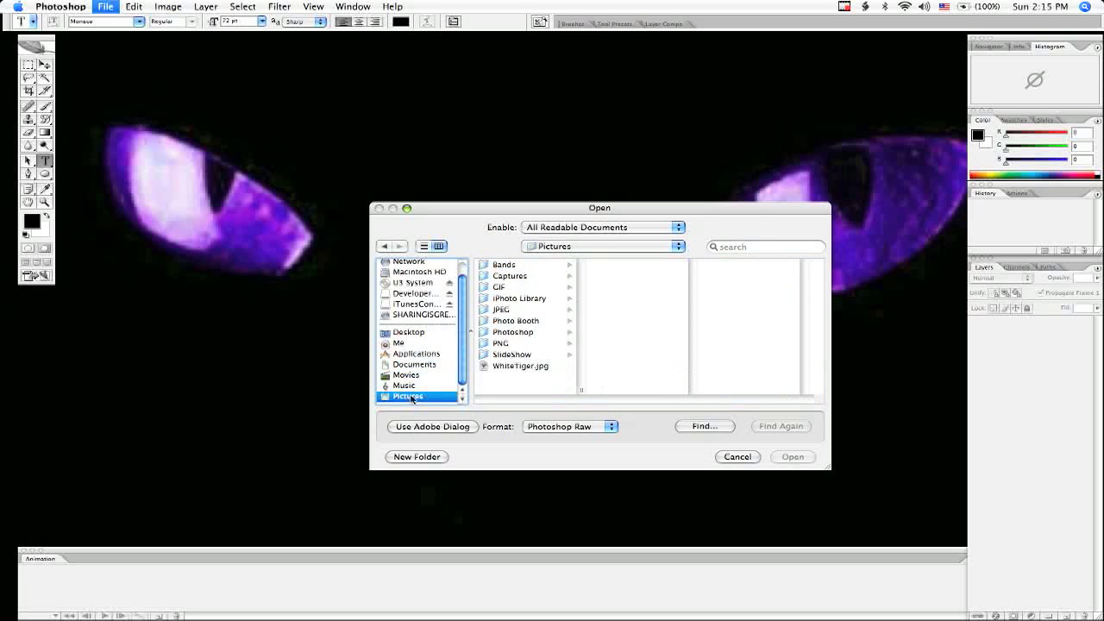
pyautogui.click(502, 320)
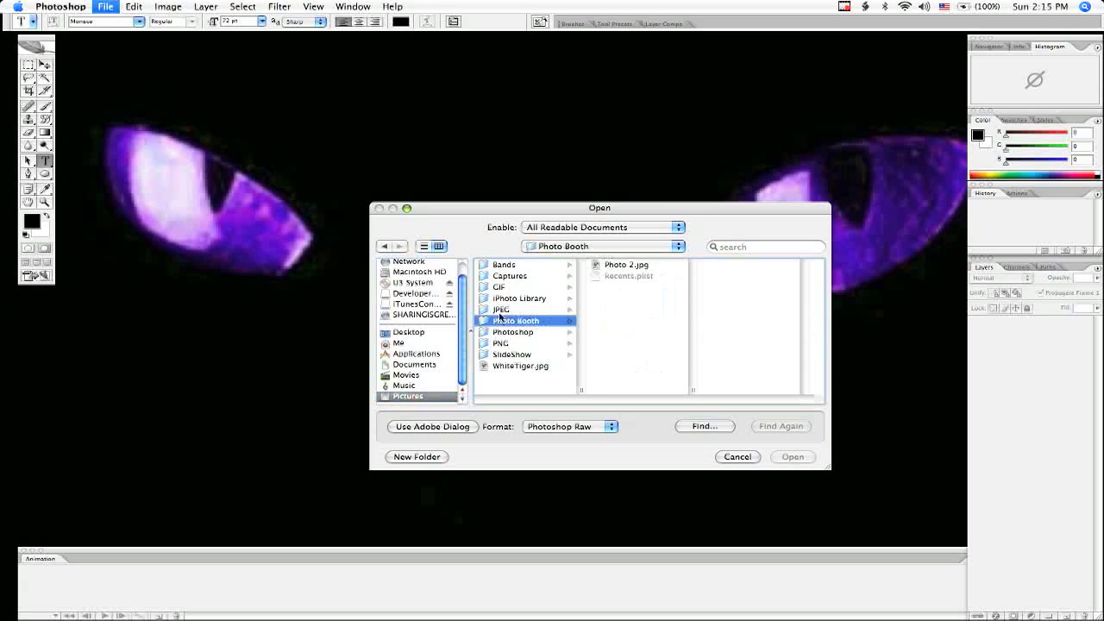
pyautogui.click(500, 310)
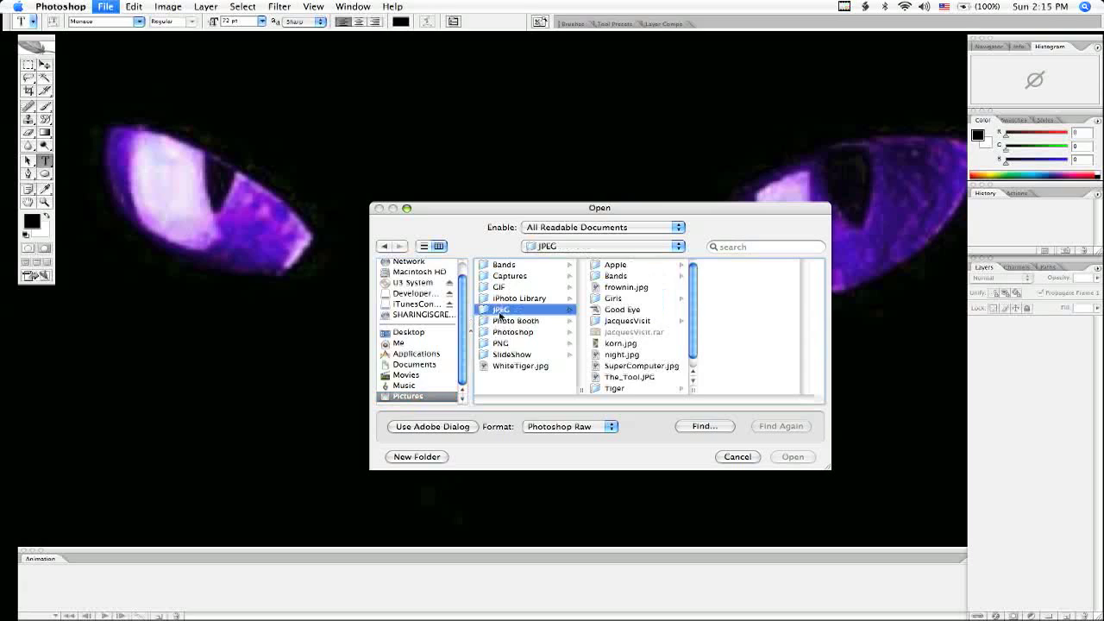
pyautogui.click(611, 276)
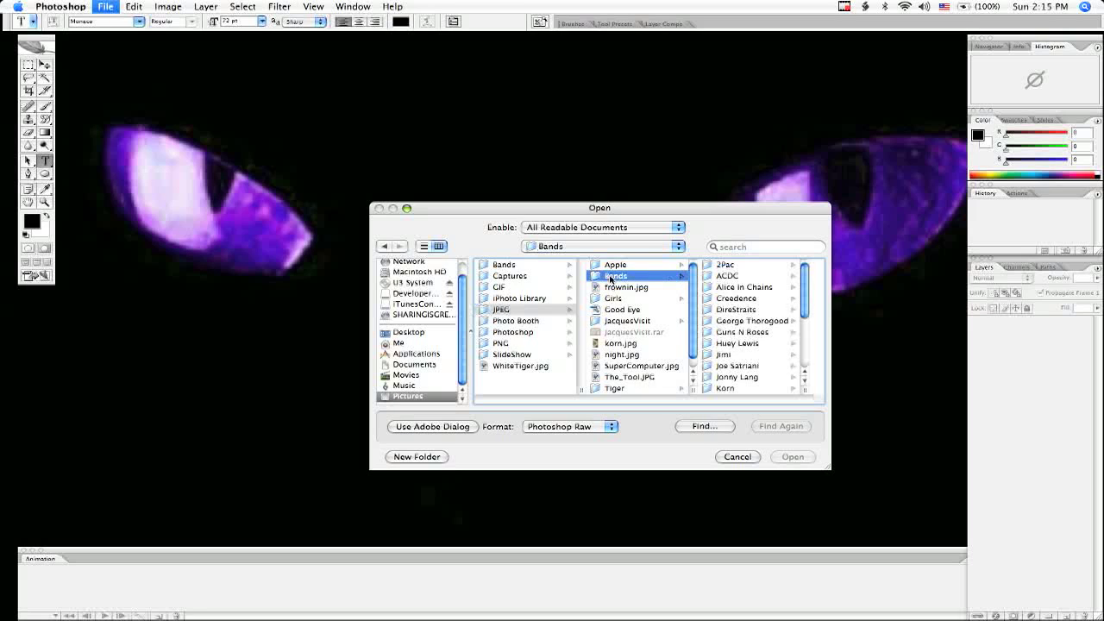
pyautogui.click(713, 299)
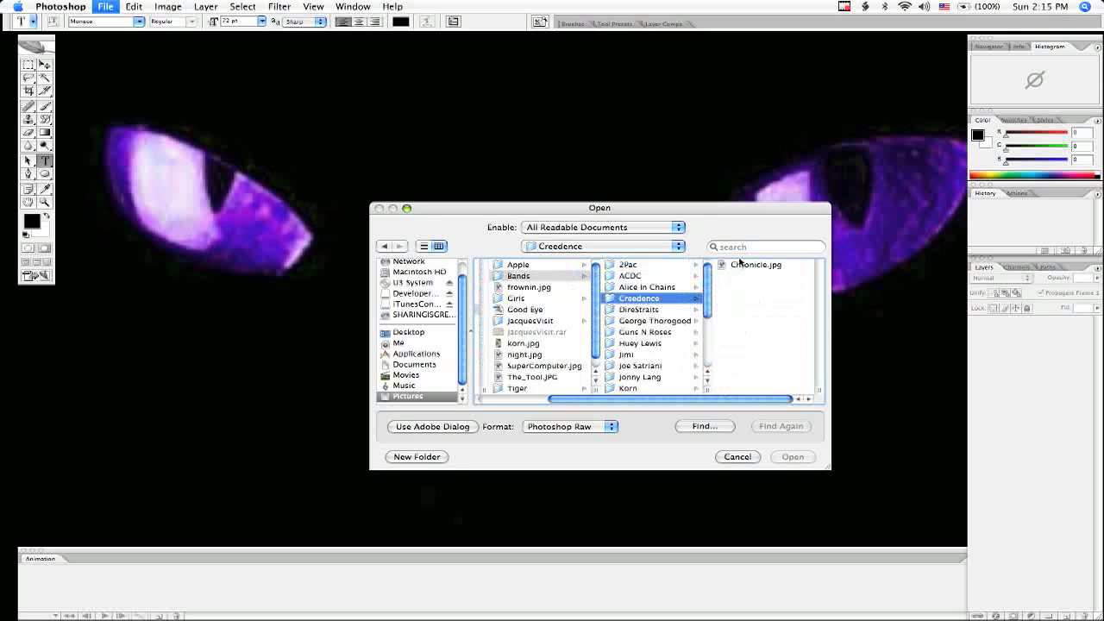
pyautogui.click(631, 276)
# - Preview the ACDC album covers, then open StiffUpperLip.jpg
pyautogui.click(738, 277)
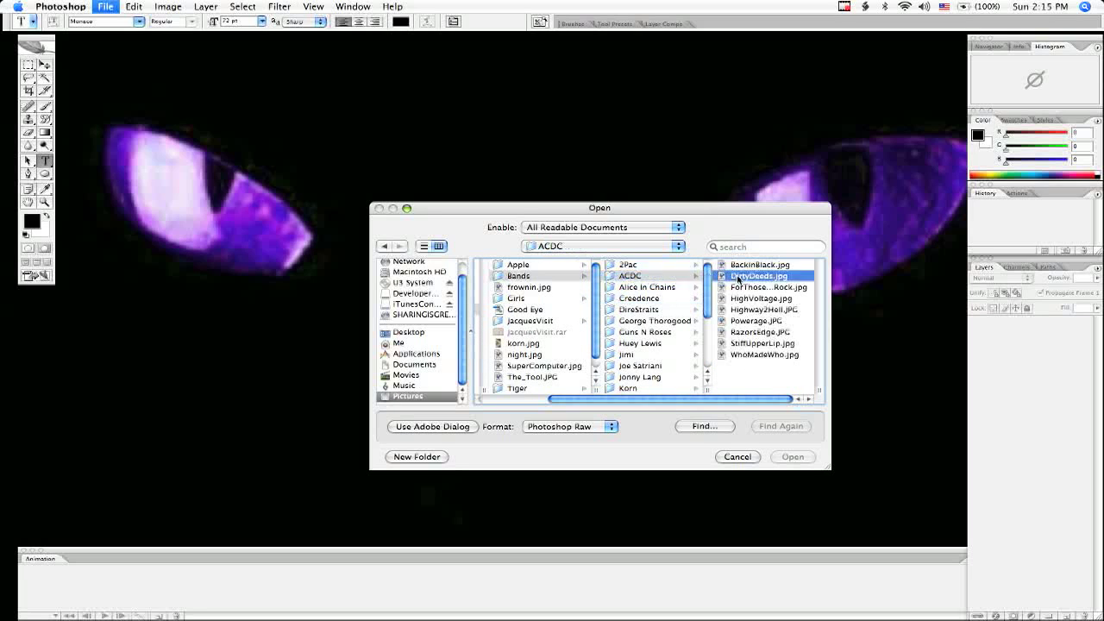
pyautogui.click(665, 267)
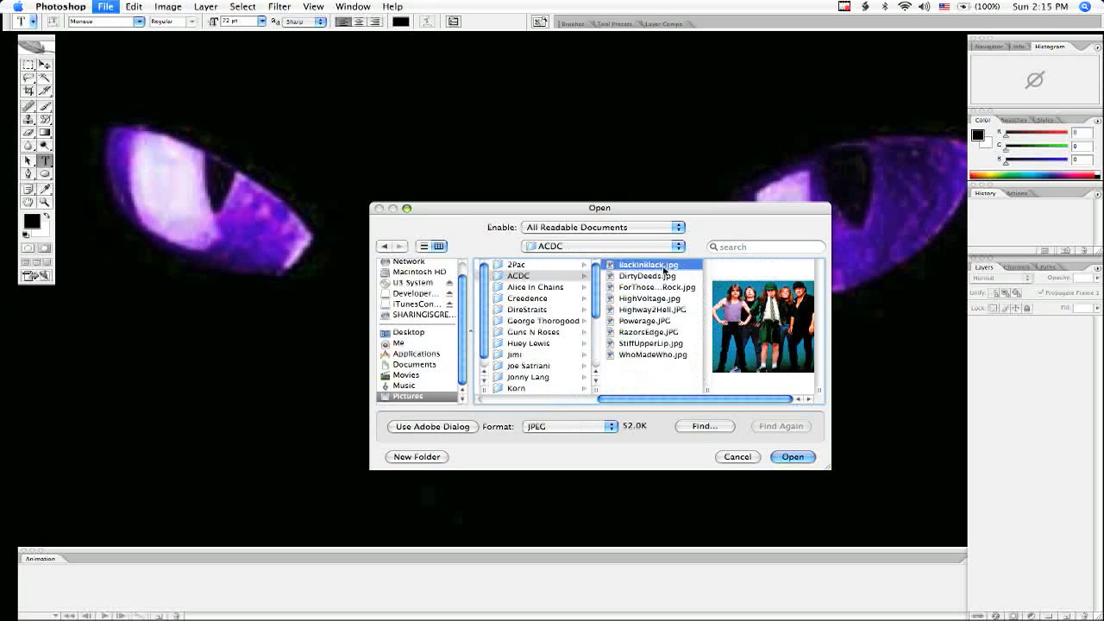
pyautogui.click(664, 287)
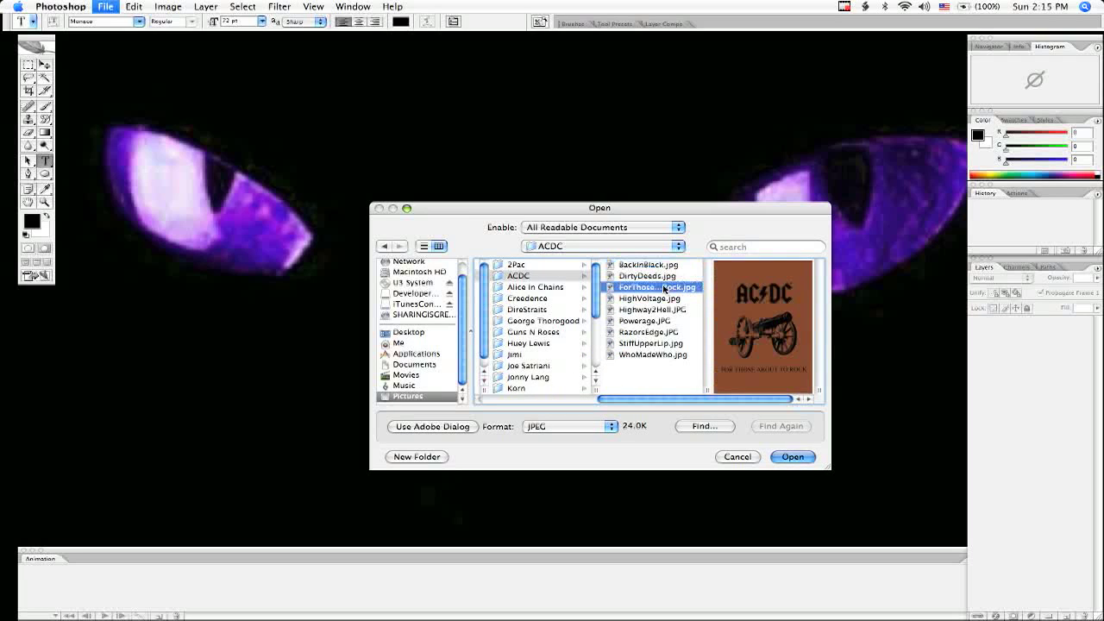
pyautogui.click(660, 298)
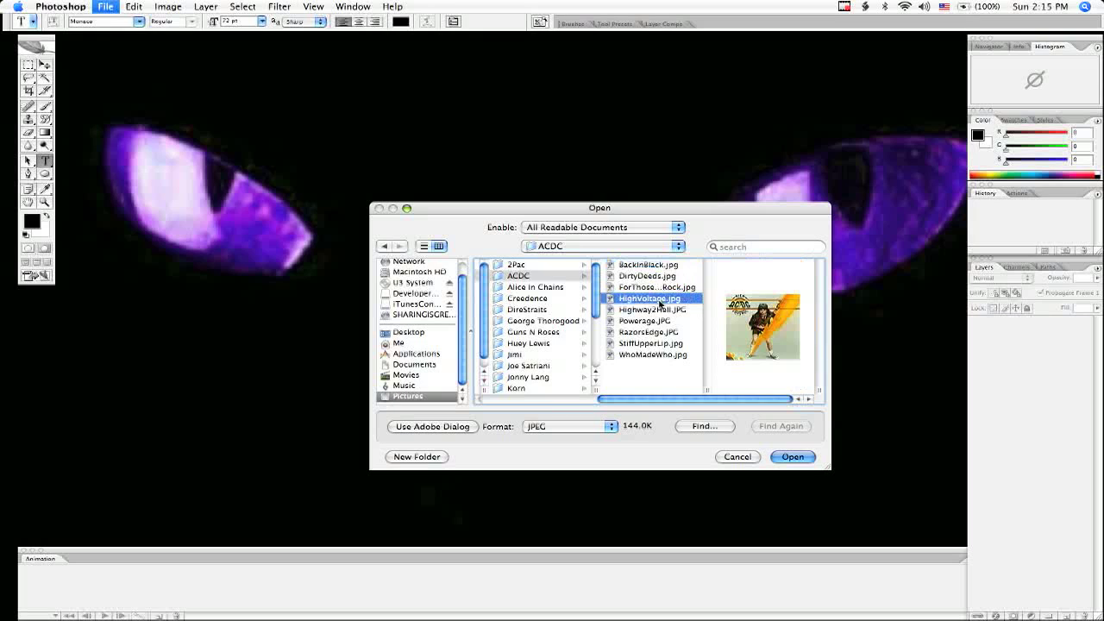
pyautogui.click(647, 310)
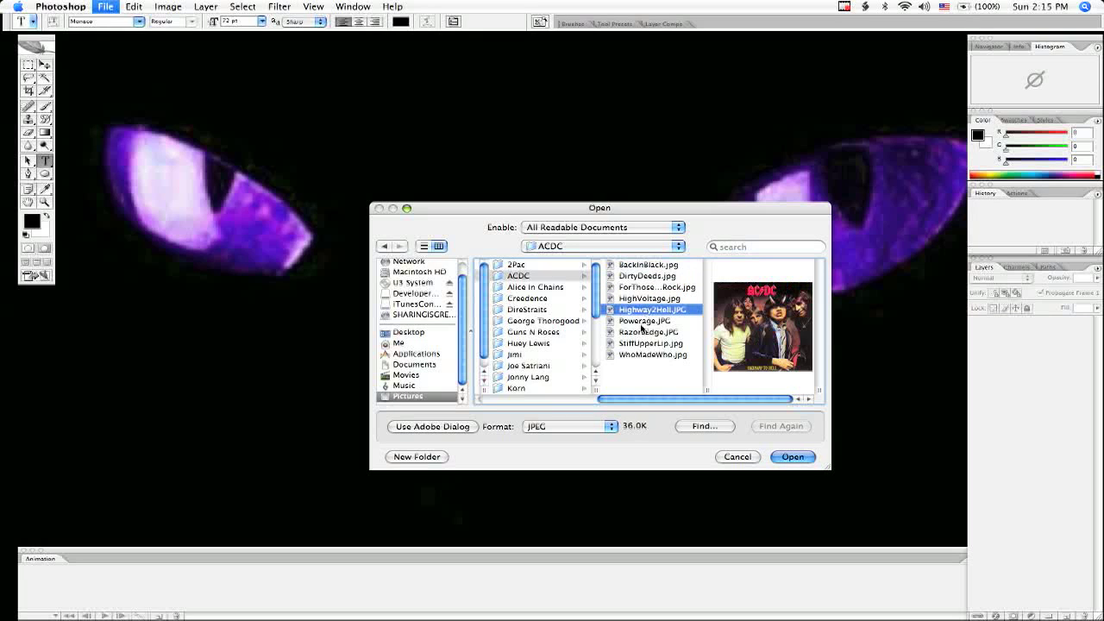
pyautogui.click(641, 322)
pyautogui.click(641, 333)
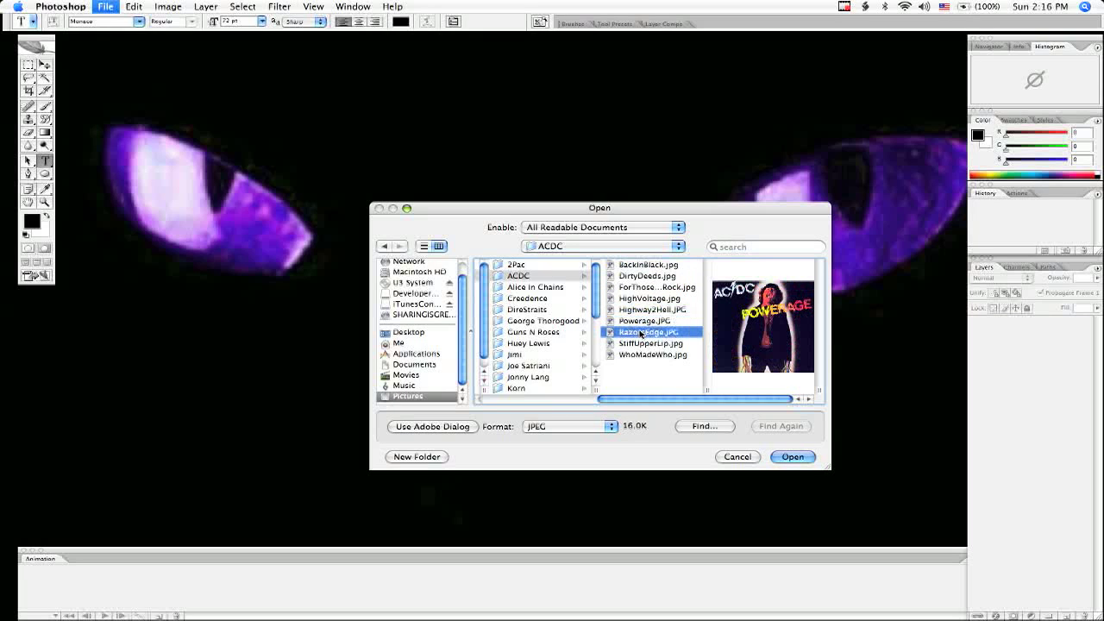
pyautogui.click(641, 344)
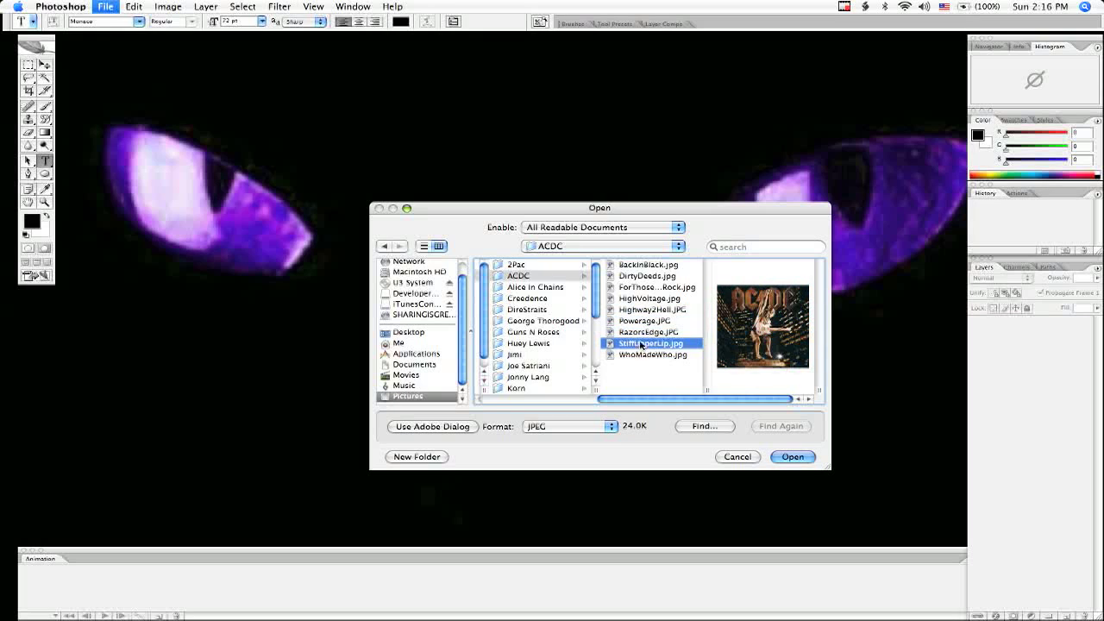
pyautogui.click(635, 356)
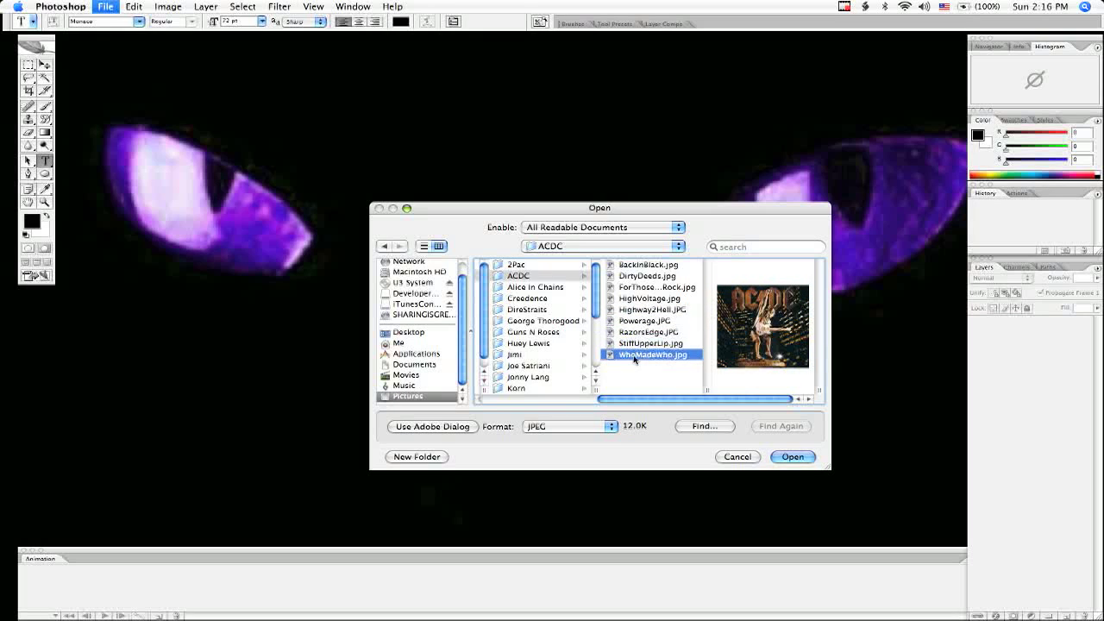
pyautogui.click(637, 345)
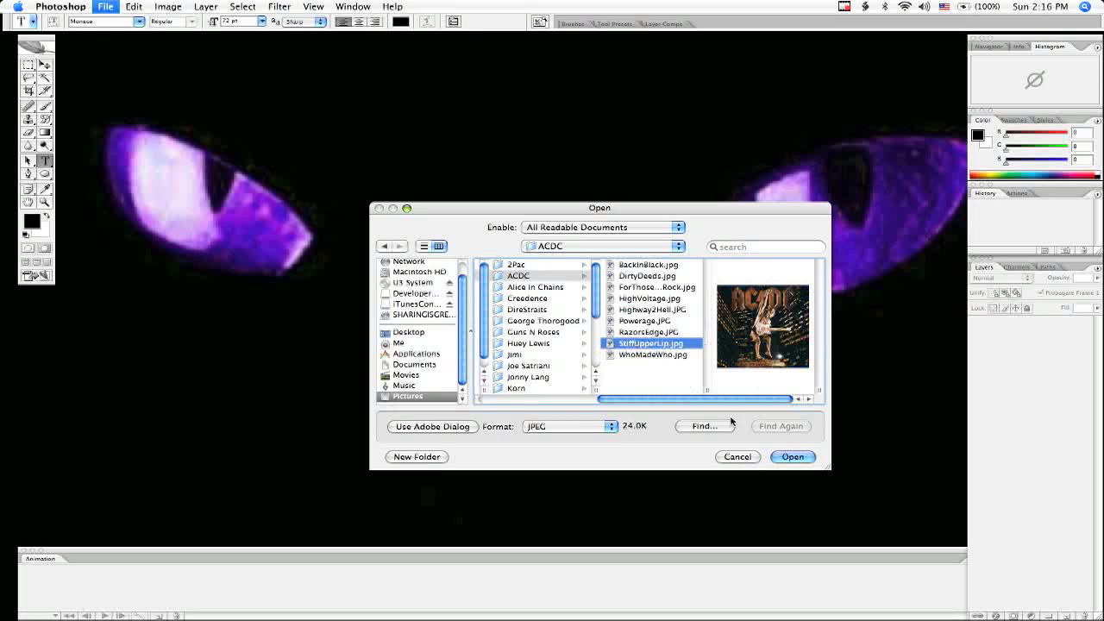
pyautogui.click(802, 458)
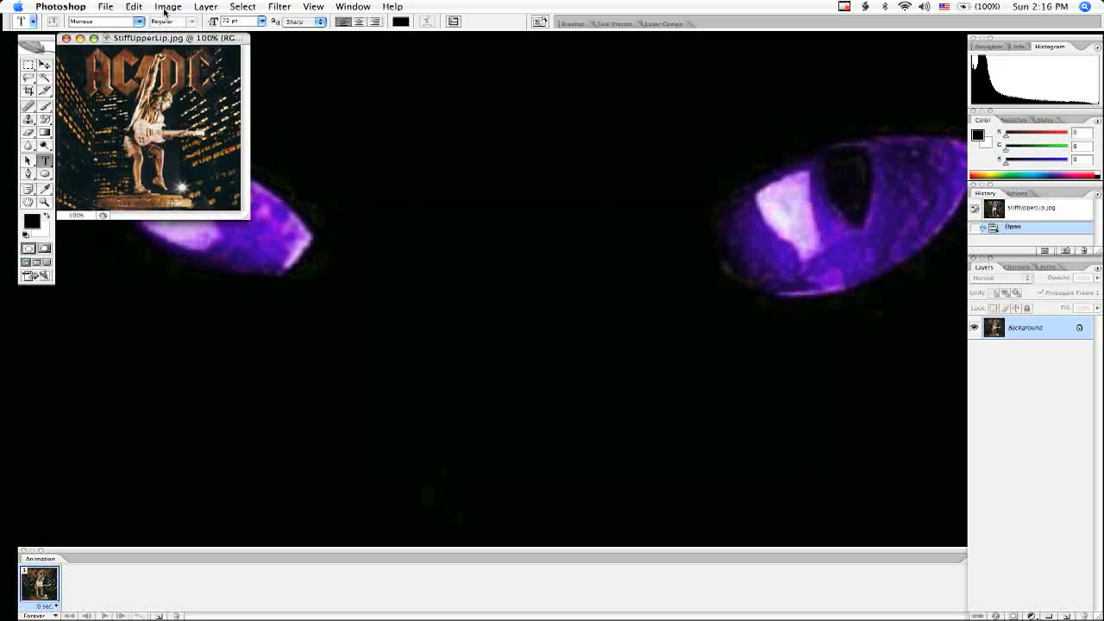
# - Reposition the cover's document window and duplicate the image onto Layer 1 with Cmd+J
pyautogui.moveTo(174, 39); pyautogui.dragTo(263, 70)
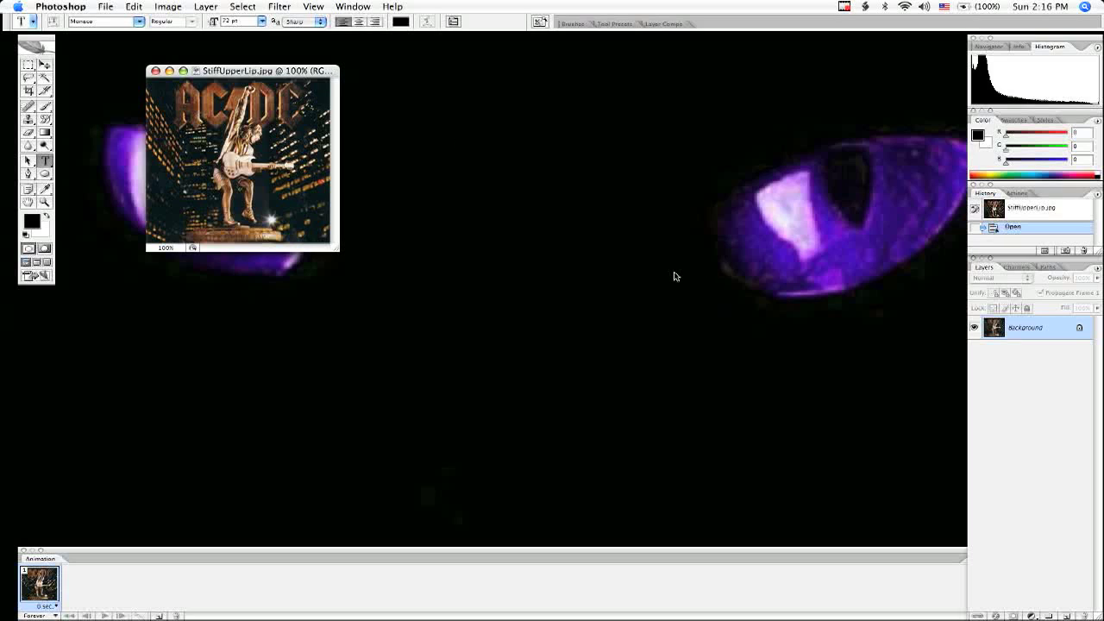
pyautogui.press('super+j')
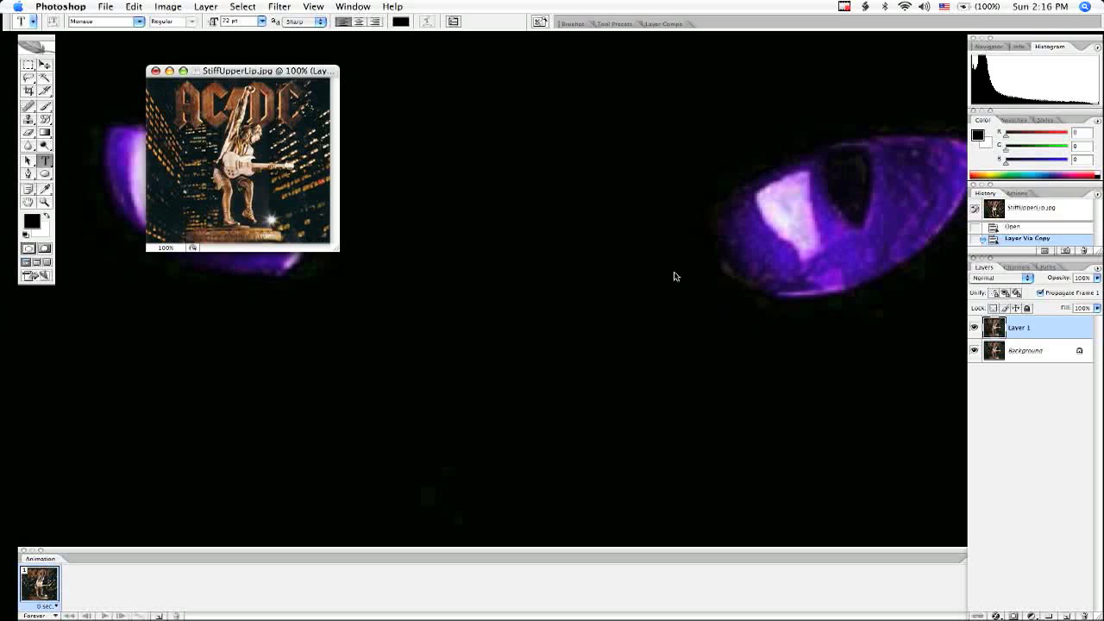
pyautogui.click(997, 616)
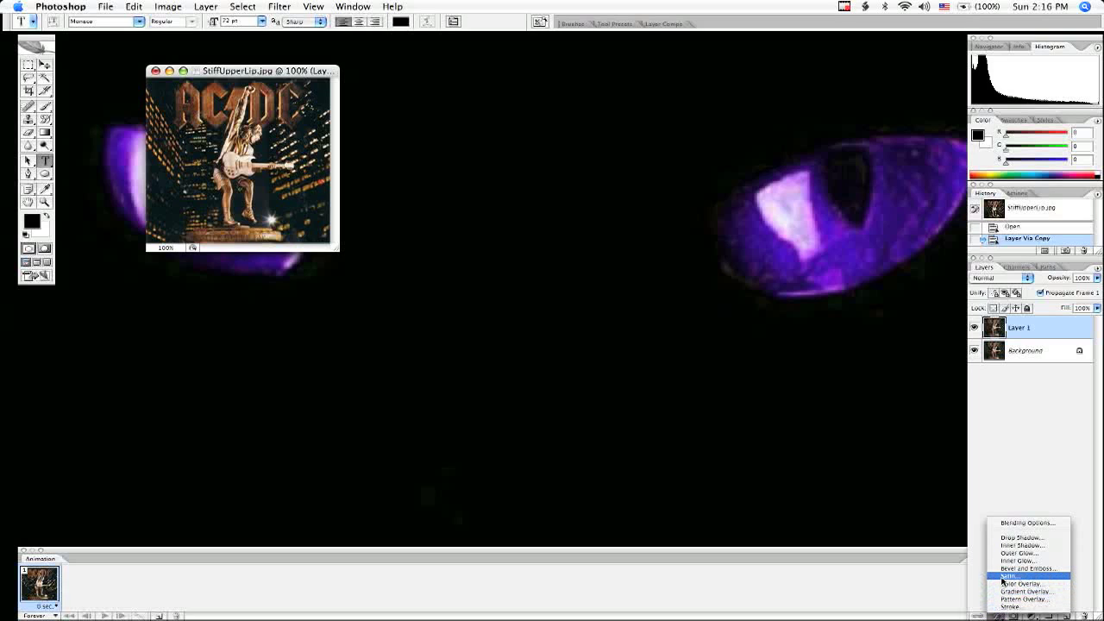
# - Dismiss the layer style list and bring up the Filter > Blur submenu
pyautogui.click(1006, 488)
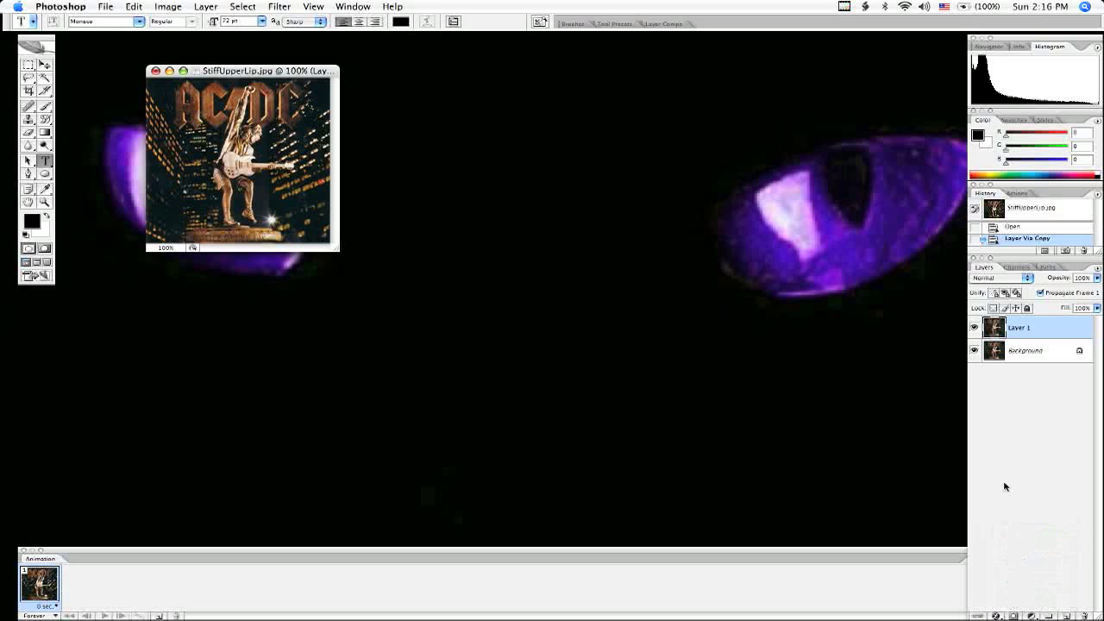
pyautogui.click(275, 6)
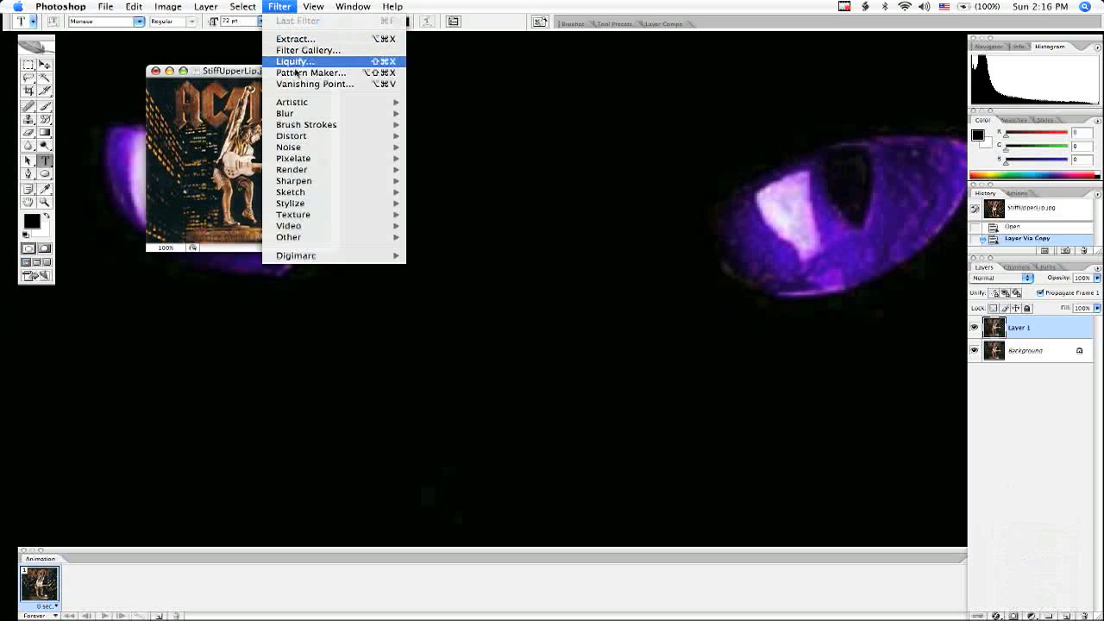
pyautogui.moveTo(323, 115)
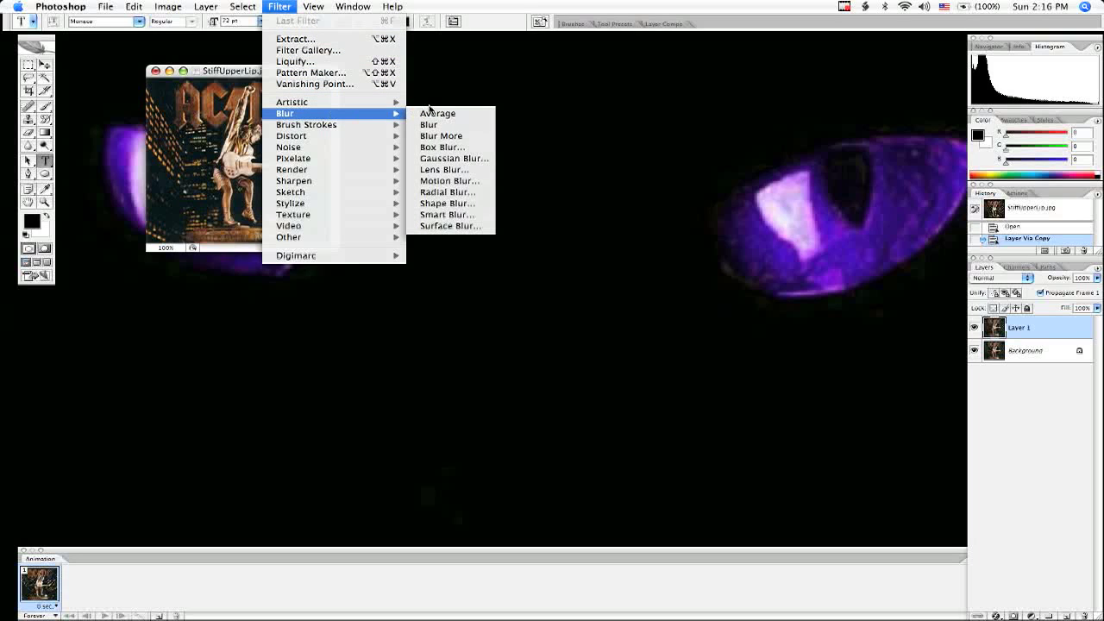
# - In Motion Blur, try angles such as 75, 40 and -45, then settle on 0° at 10 pixels
pyautogui.click(440, 183)
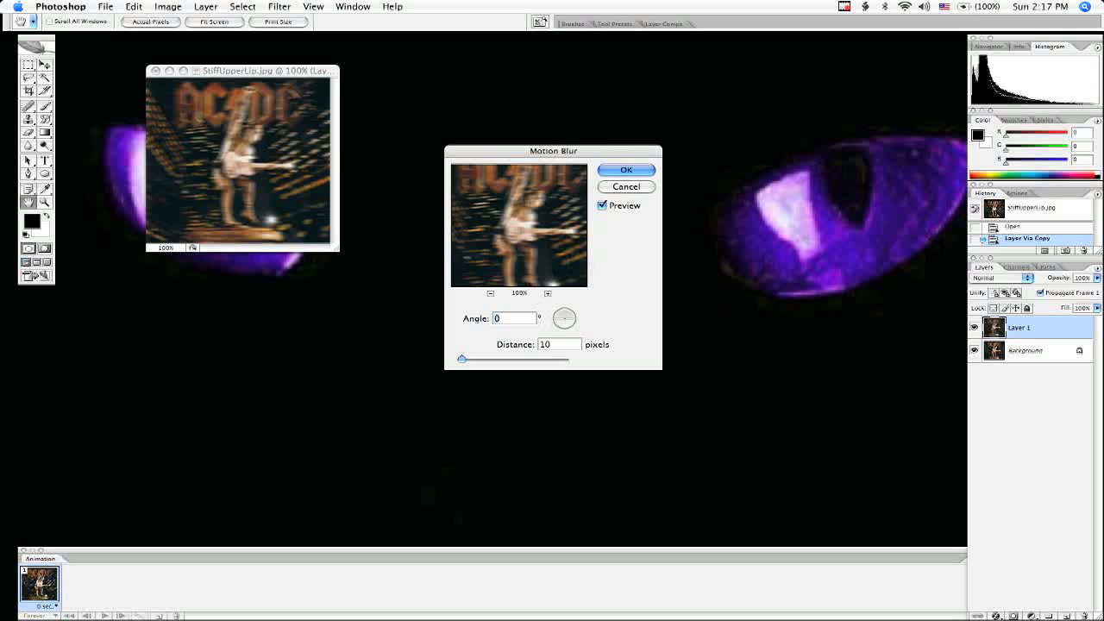
pyautogui.moveTo(560, 320); pyautogui.dragTo(568, 328)
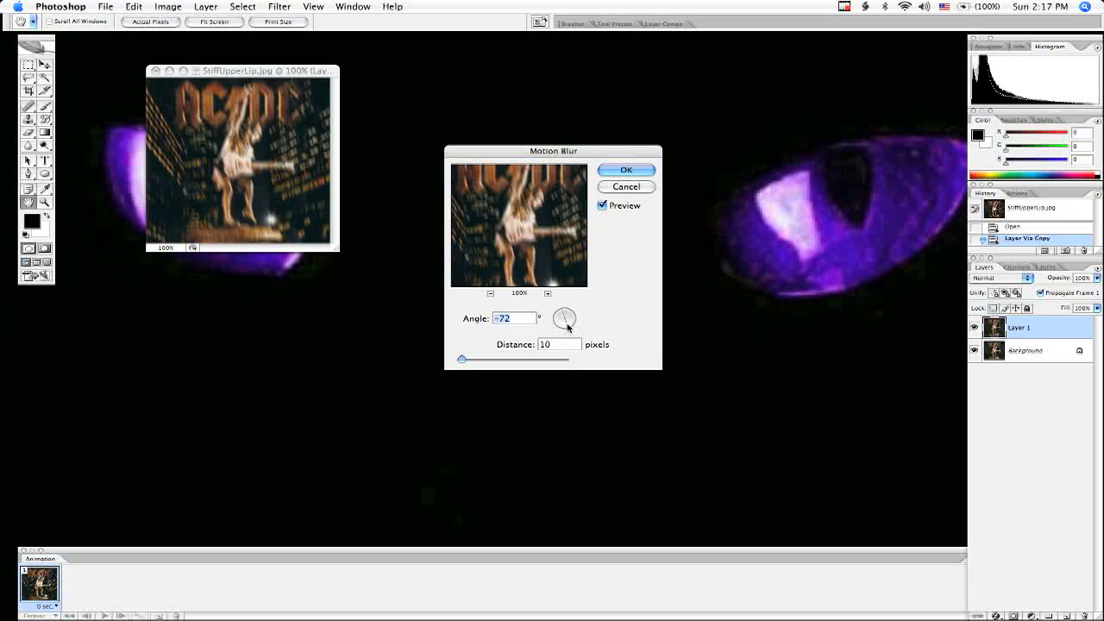
pyautogui.write('75')
pyautogui.press('Up')
pyautogui.press('Up')
pyautogui.press('Up')
pyautogui.press('Up')
pyautogui.press('Up')
pyautogui.press('Up')
pyautogui.press('Up')
pyautogui.press('Up')
pyautogui.press('Up')
pyautogui.press('Up')
pyautogui.press('Up')
pyautogui.press('Up')
pyautogui.press('Up')
pyautogui.press('Up')
pyautogui.press('Up')
pyautogui.press('Up')
pyautogui.press('Up')
pyautogui.press('Up')
pyautogui.press('Up')
pyautogui.press('Up')
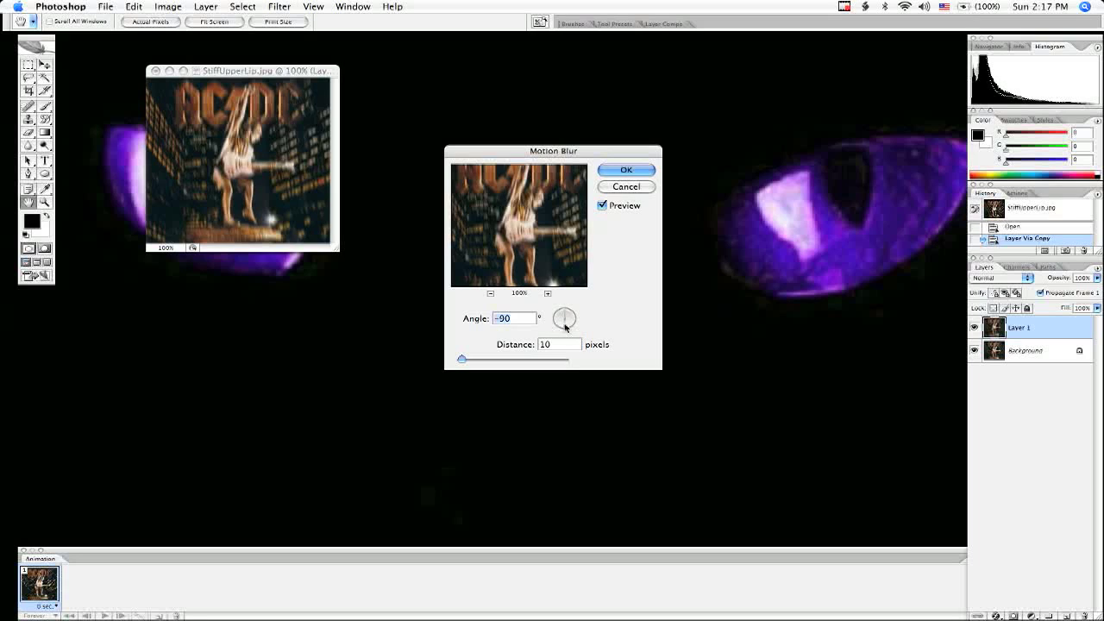
pyautogui.write('40')
pyautogui.moveTo(566, 320); pyautogui.dragTo(570, 323)
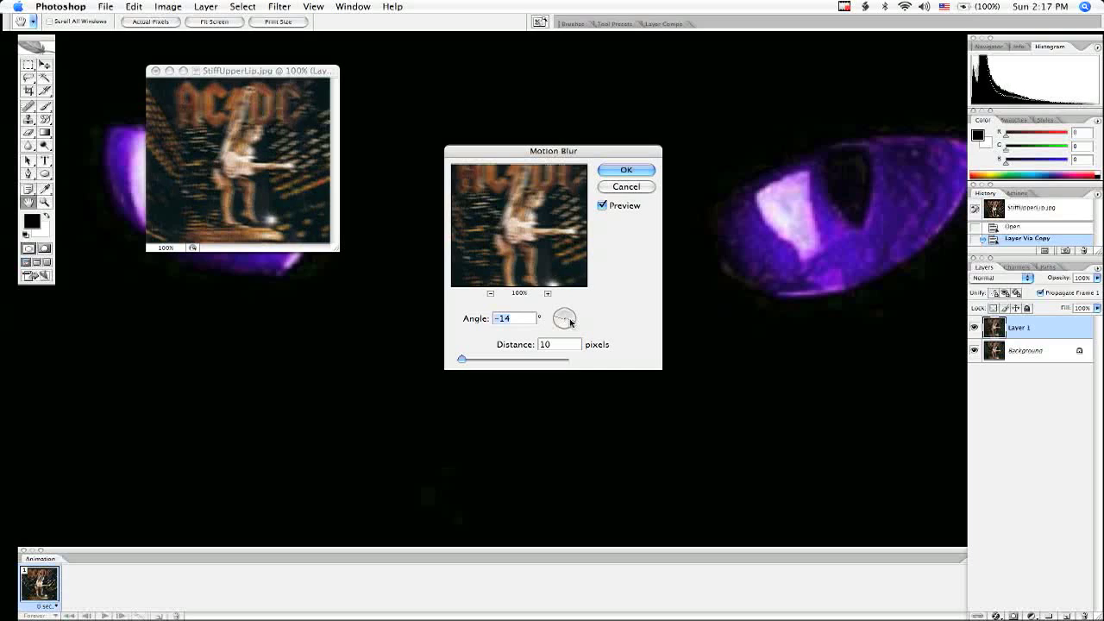
pyautogui.moveTo(570, 322); pyautogui.dragTo(567, 318)
pyautogui.write('-45')
pyautogui.press('BackSpace')
pyautogui.press('BackSpace')
pyautogui.press('BackSpace')
pyautogui.write('5')
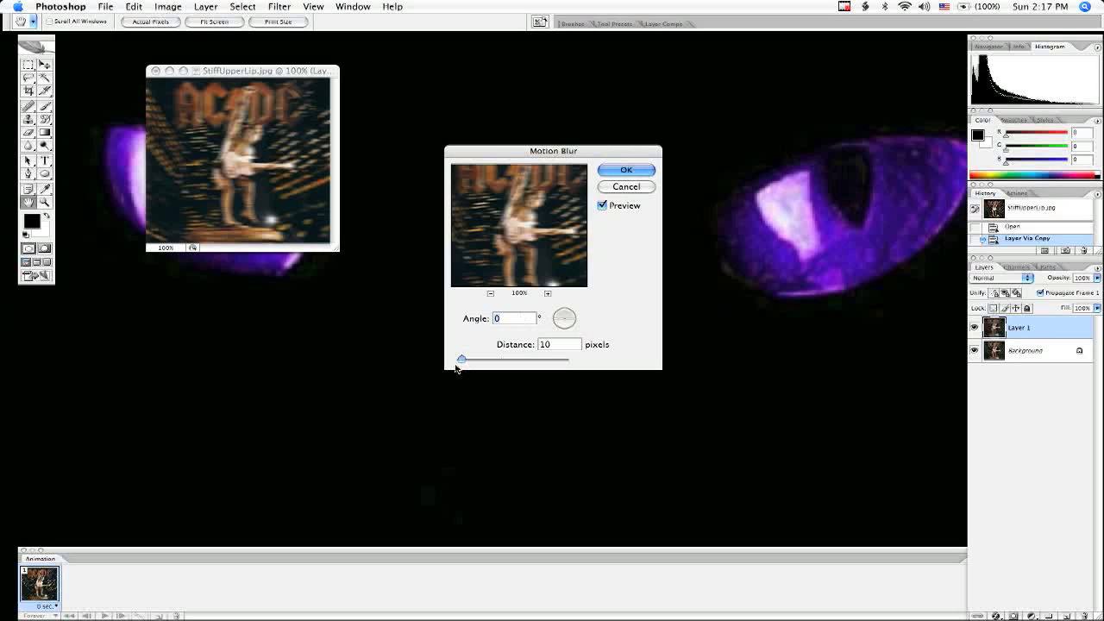
# - Raise the Motion Blur distance to 19 pixels at 0° and apply it to Layer 1
pyautogui.moveTo(463, 363)
pyautogui.mouseDown()
pyautogui.moveTo(518, 361)
pyautogui.moveTo(462, 359)
pyautogui.mouseUp()
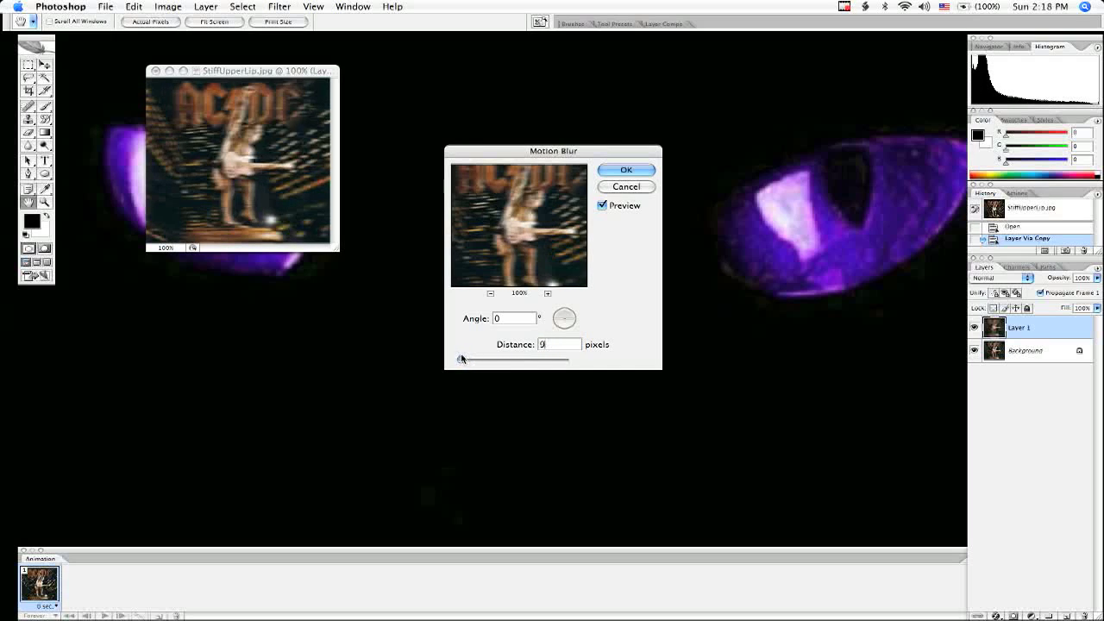
pyautogui.moveTo(462, 359); pyautogui.dragTo(467, 358)
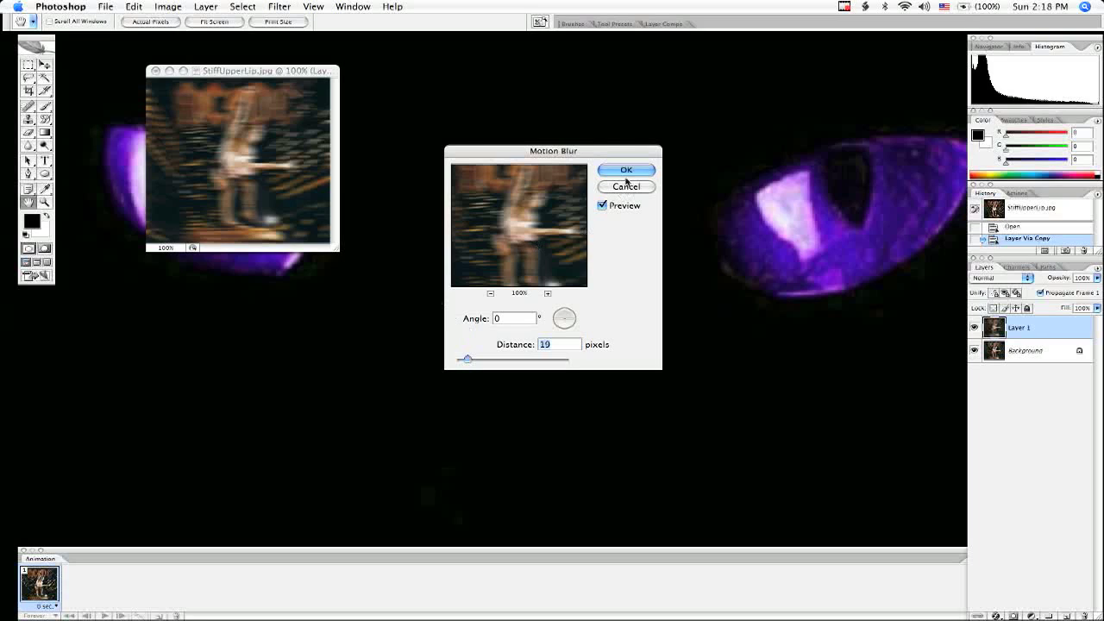
pyautogui.click(627, 171)
# - Switch to the Eraser and pick a soft round brush with 0% hardness from the presets
pyautogui.press('t')
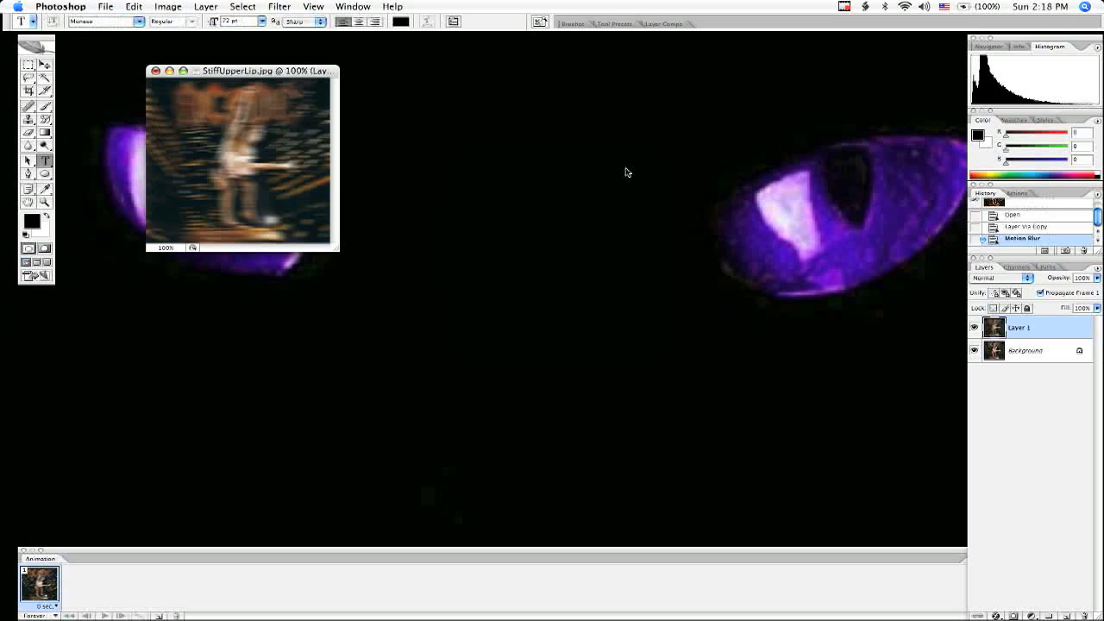
pyautogui.press('e')
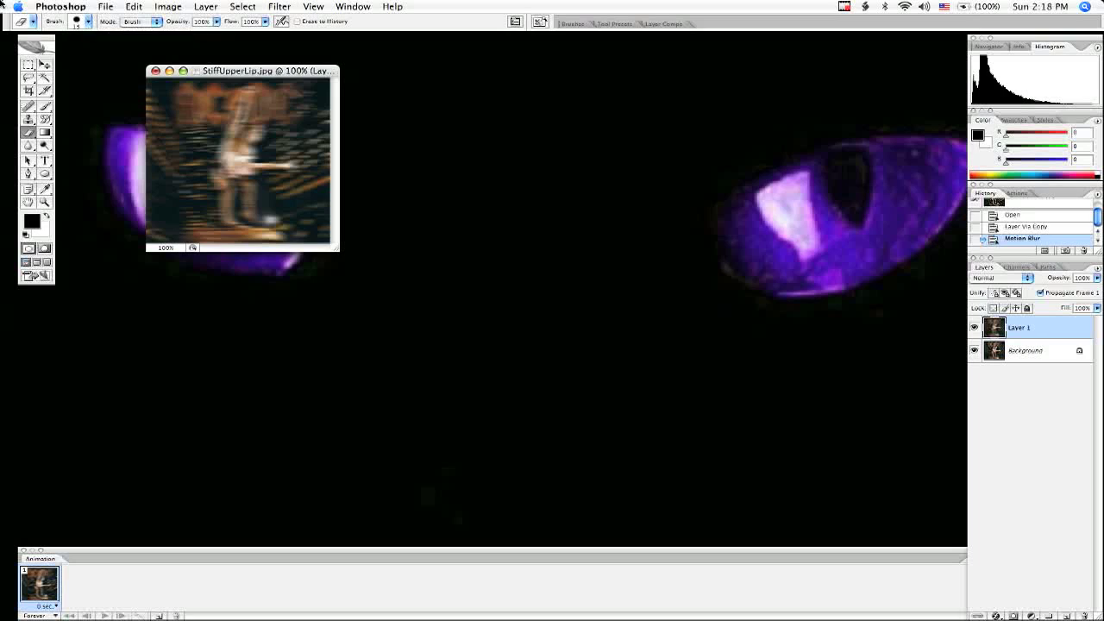
pyautogui.click(89, 21)
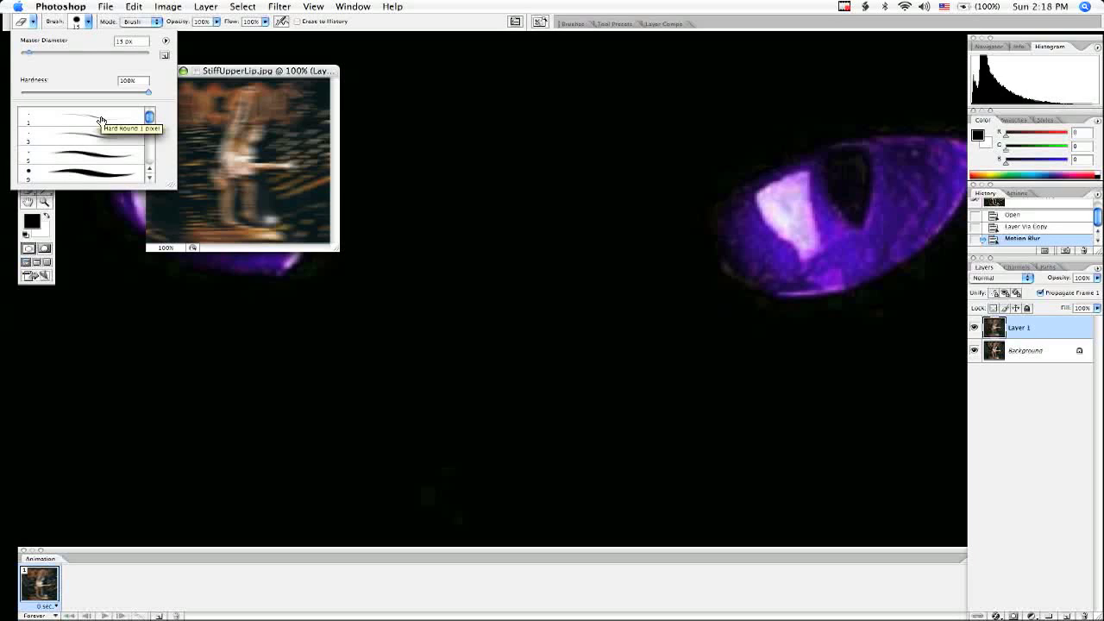
pyautogui.scroll(-2, 86, 138)
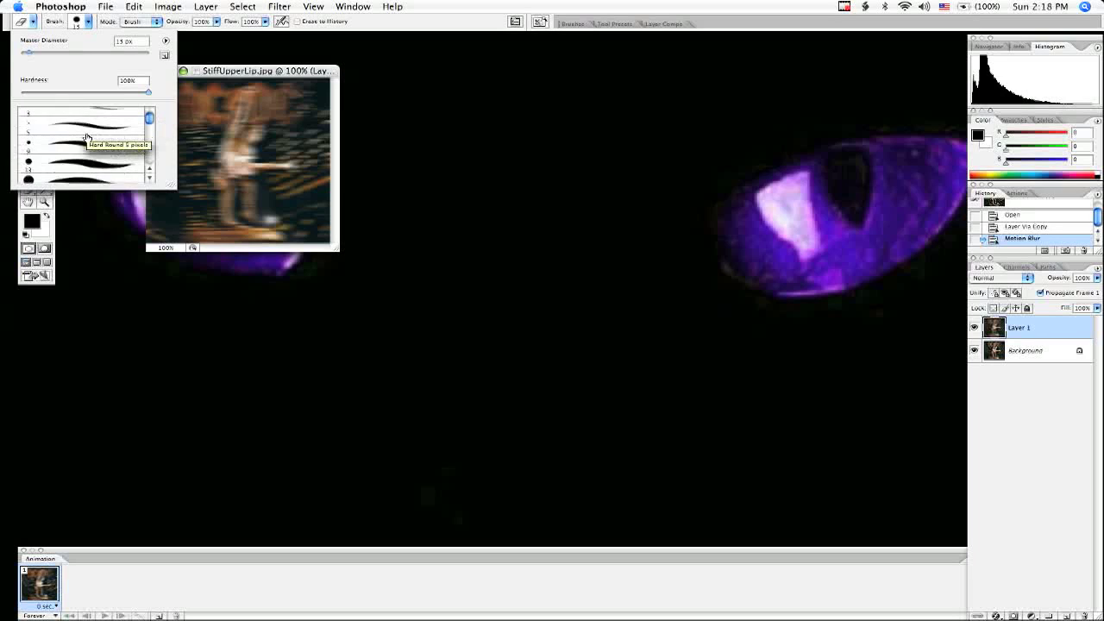
pyautogui.scroll(-3, 86, 138)
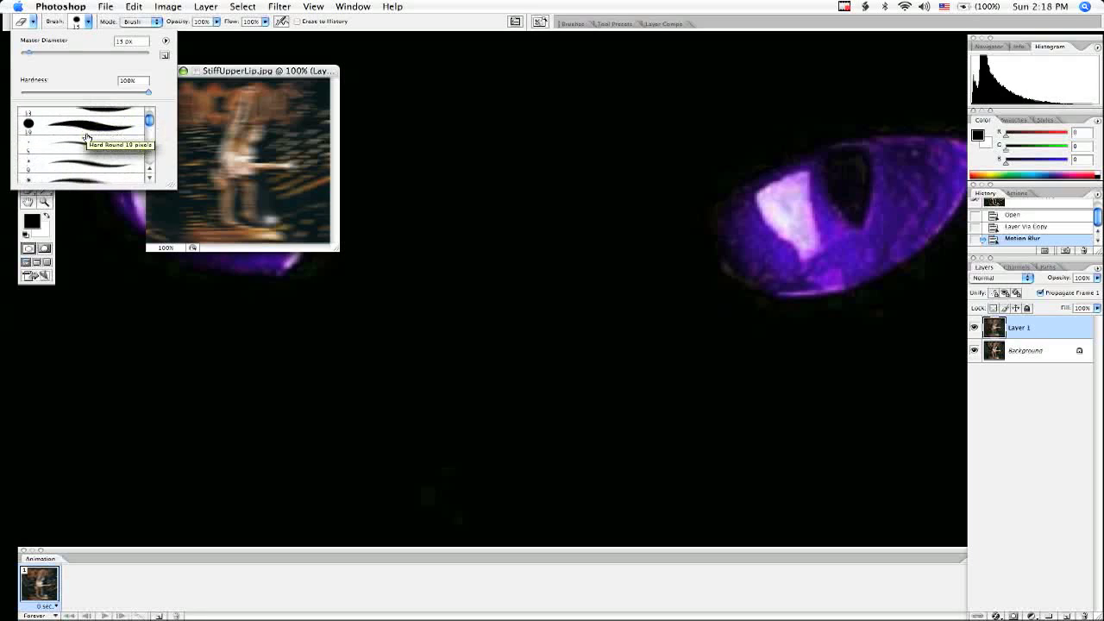
pyautogui.scroll(-2, 87, 138)
pyautogui.click(76, 155)
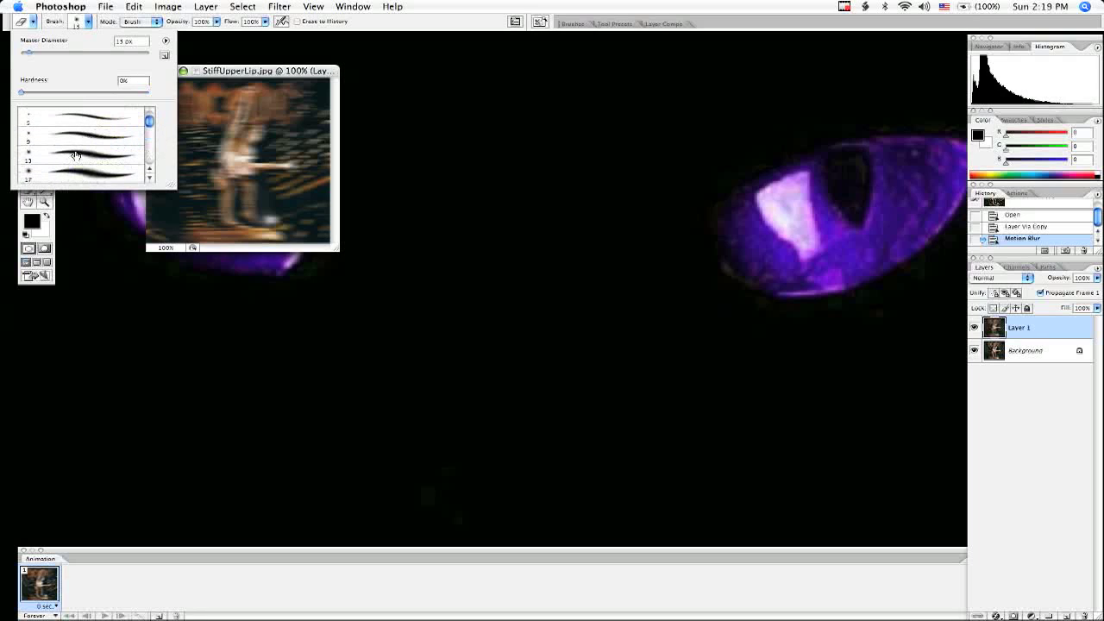
pyautogui.press('Return')
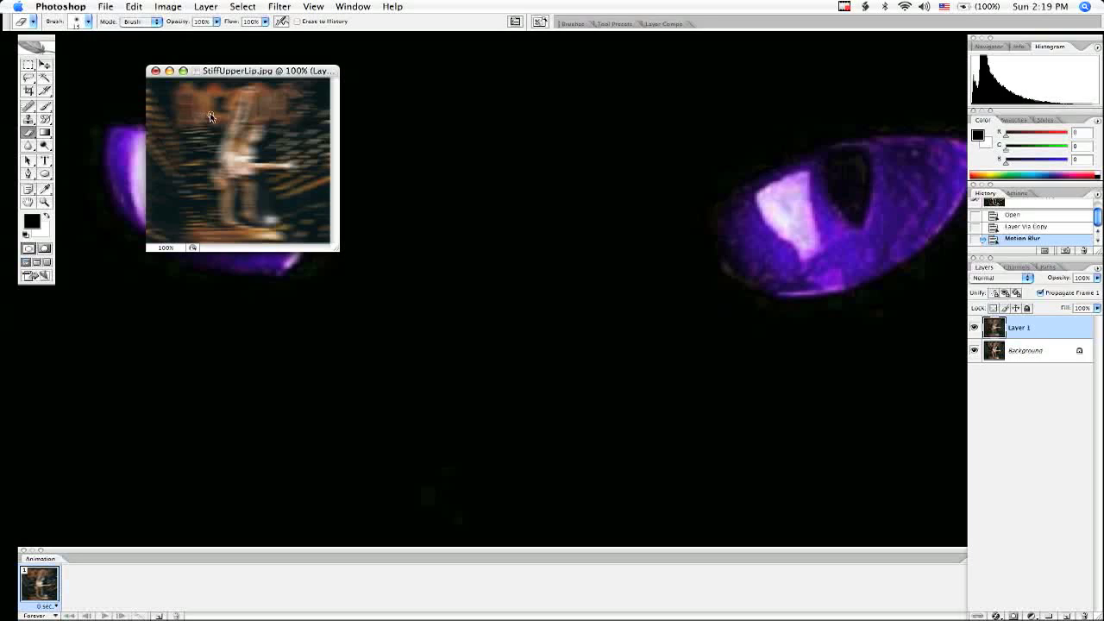
# - Enlarge the eraser's Master Diameter to 54 px
pyautogui.click(89, 22)
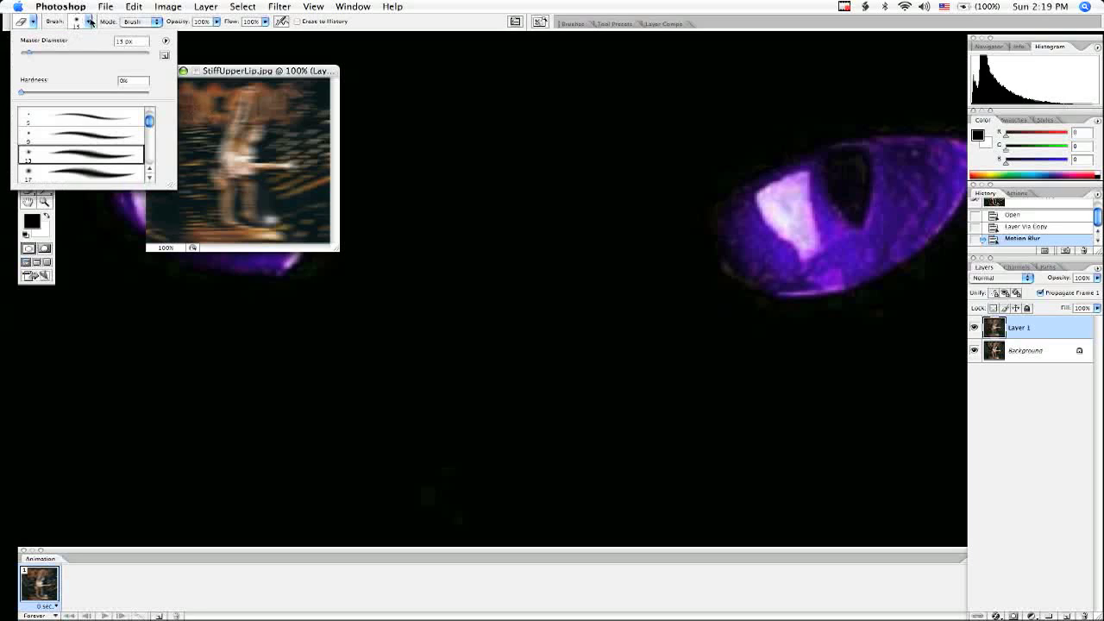
pyautogui.click(89, 21)
pyautogui.click(89, 22)
pyautogui.moveTo(29, 57); pyautogui.dragTo(43, 54)
pyautogui.click(89, 22)
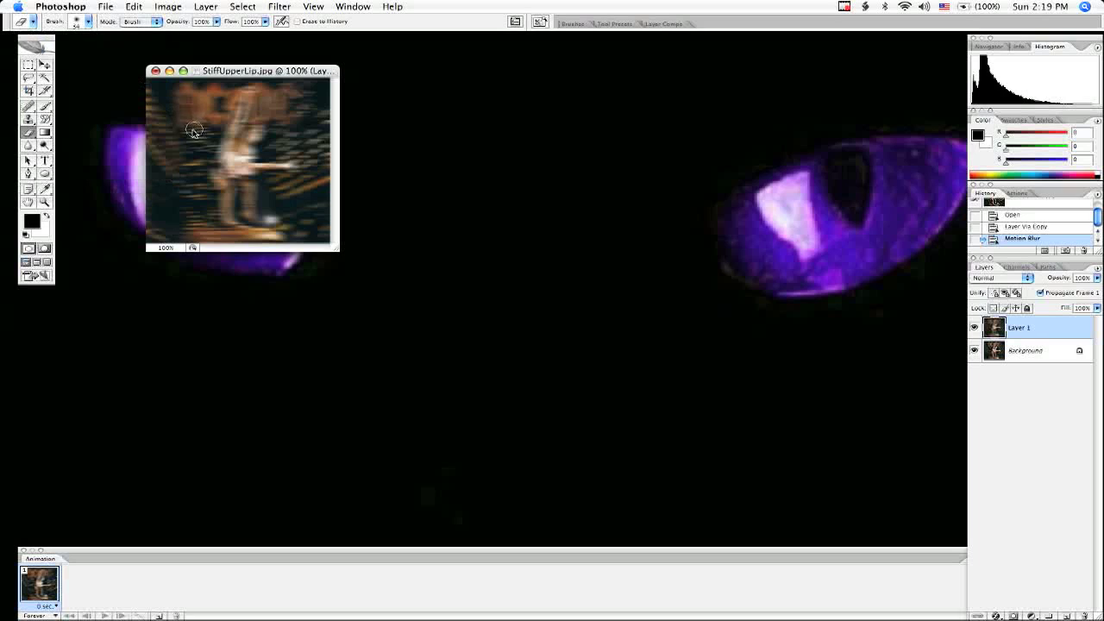
# - Erase the blur over the photo's upper left and the AC/DC logo, including its first letter
pyautogui.moveTo(194, 129)
pyautogui.mouseDown()
pyautogui.moveTo(174, 176)
pyautogui.moveTo(178, 239)
pyautogui.moveTo(172, 232)
pyautogui.moveTo(295, 233)
pyautogui.mouseUp()
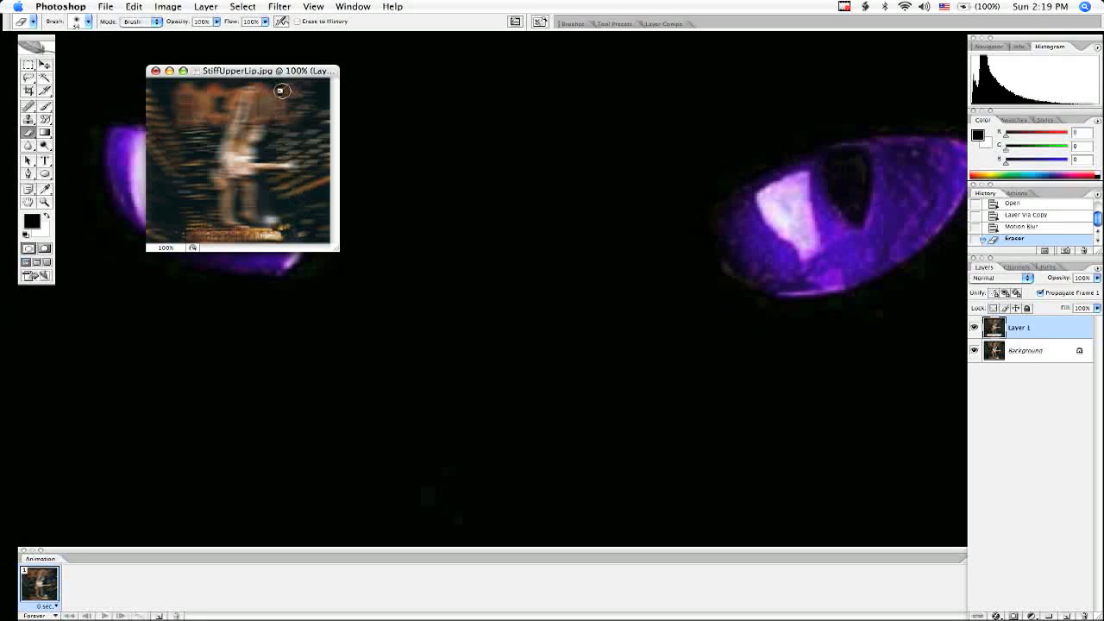
pyautogui.moveTo(282, 91)
pyautogui.mouseDown()
pyautogui.moveTo(296, 116)
pyautogui.moveTo(289, 92)
pyautogui.moveTo(286, 105)
pyautogui.moveTo(261, 109)
pyautogui.moveTo(271, 88)
pyautogui.moveTo(265, 107)
pyautogui.mouseUp()
pyautogui.moveTo(190, 119)
pyautogui.mouseDown()
pyautogui.moveTo(189, 95)
pyautogui.moveTo(208, 91)
pyautogui.moveTo(218, 106)
pyautogui.moveTo(207, 125)
pyautogui.mouseUp()
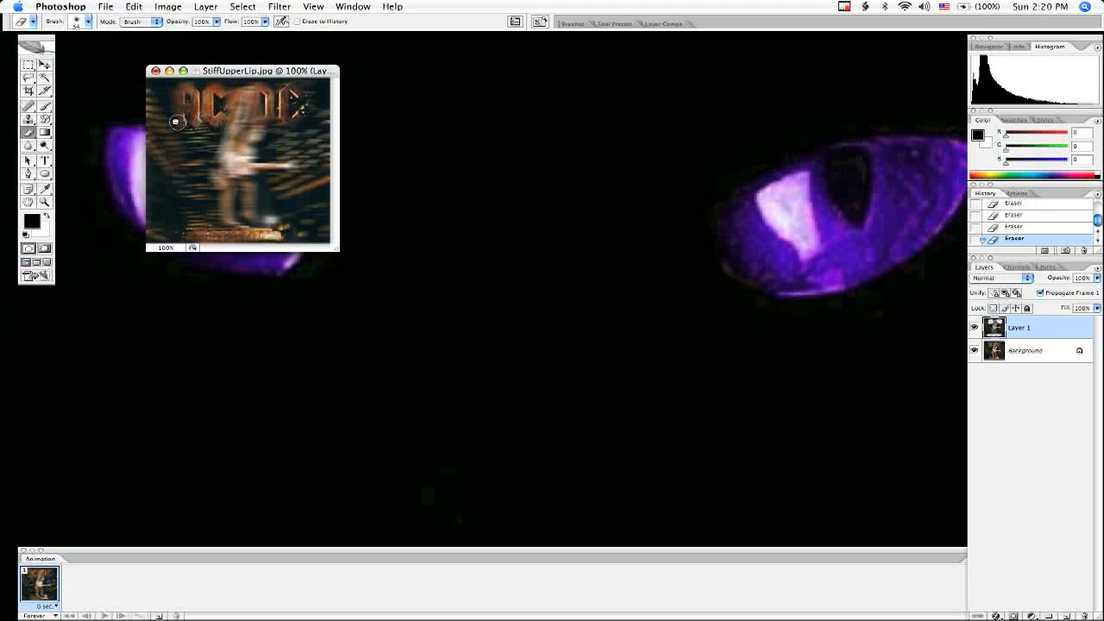